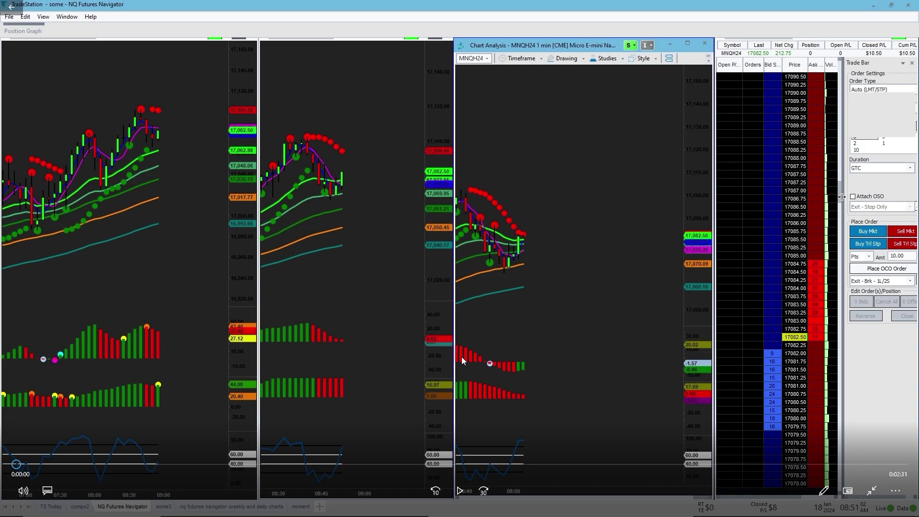
# Start the replay and rest a 2-contract sell limit one tick higher at 17092.25
pyautogui.click(460, 491)
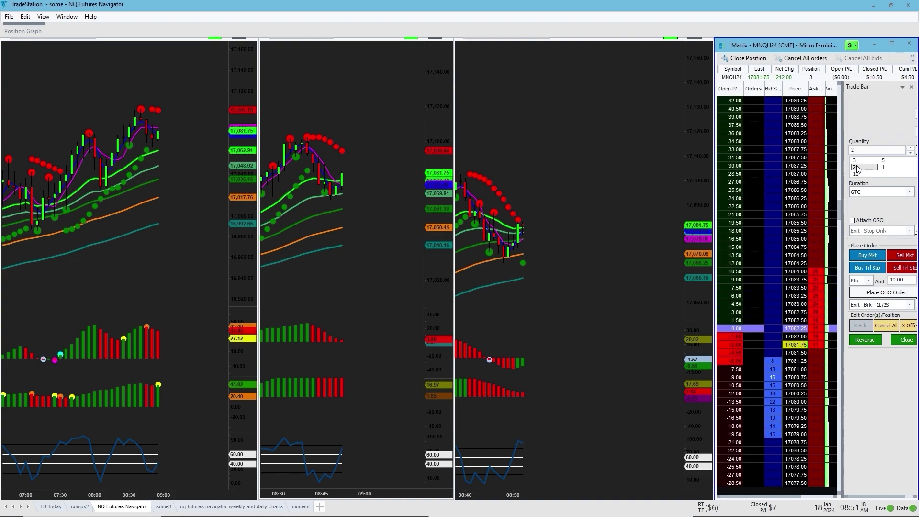
pyautogui.moveTo(840, 213); pyautogui.dragTo(840, 208)
pyautogui.click(813, 150)
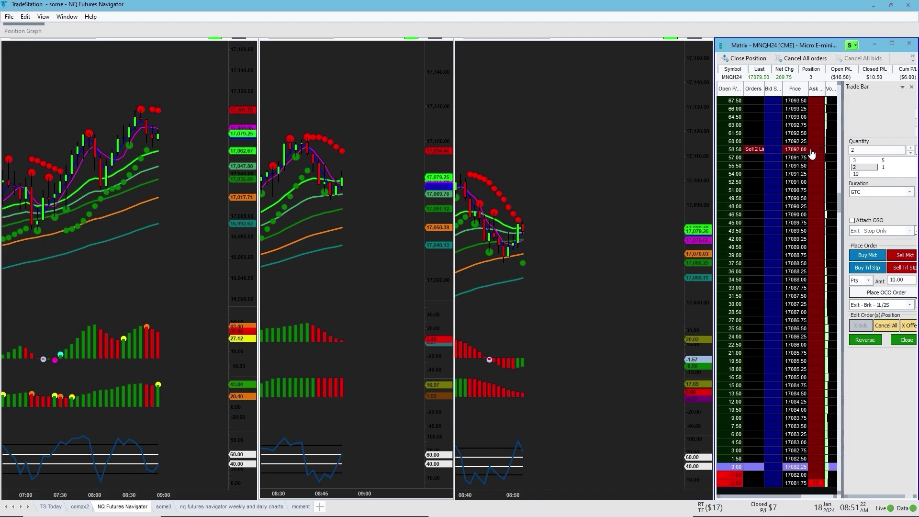
pyautogui.moveTo(813, 150); pyautogui.dragTo(814, 134)
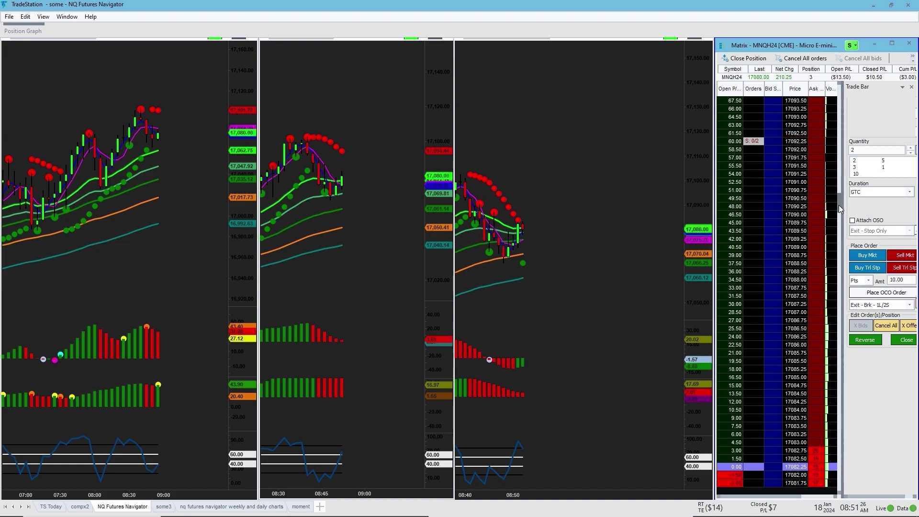
pyautogui.moveTo(839, 205); pyautogui.dragTo(841, 210)
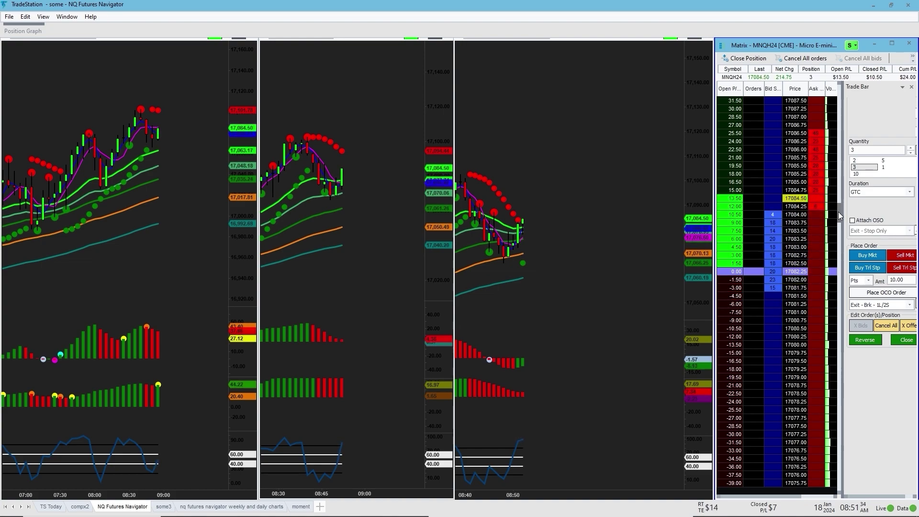
# Place a 3-contract sell limit, then a 3-contract sell stop, at 17084.00 on the Matrix ladder
pyautogui.moveTo(839, 212); pyautogui.dragTo(839, 206)
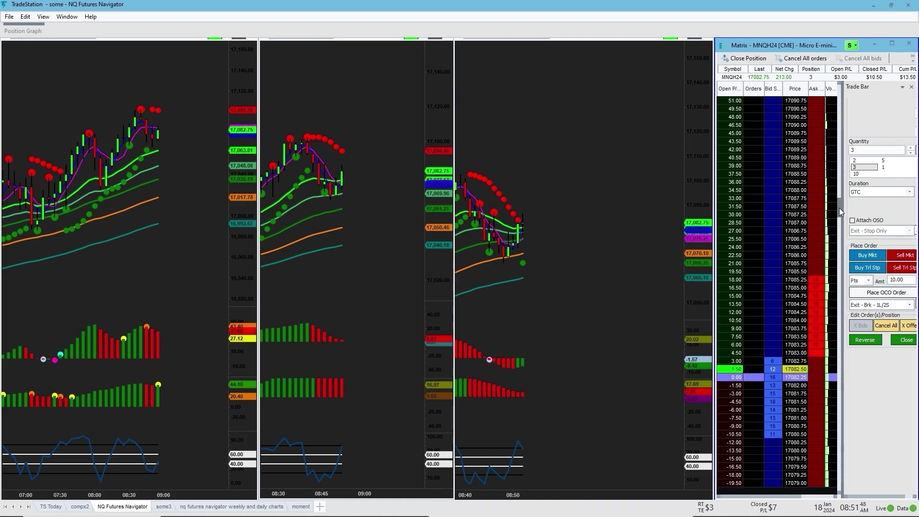
pyautogui.moveTo(840, 208); pyautogui.dragTo(837, 209)
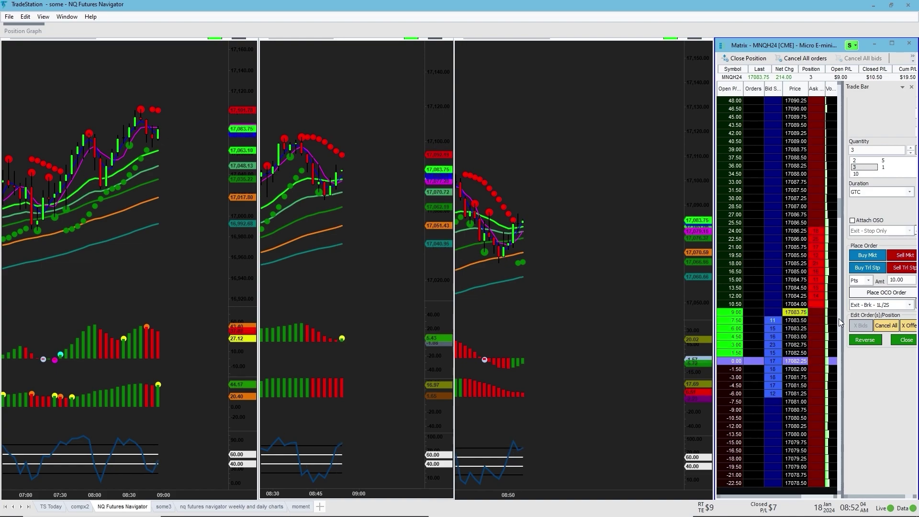
pyautogui.click(814, 306)
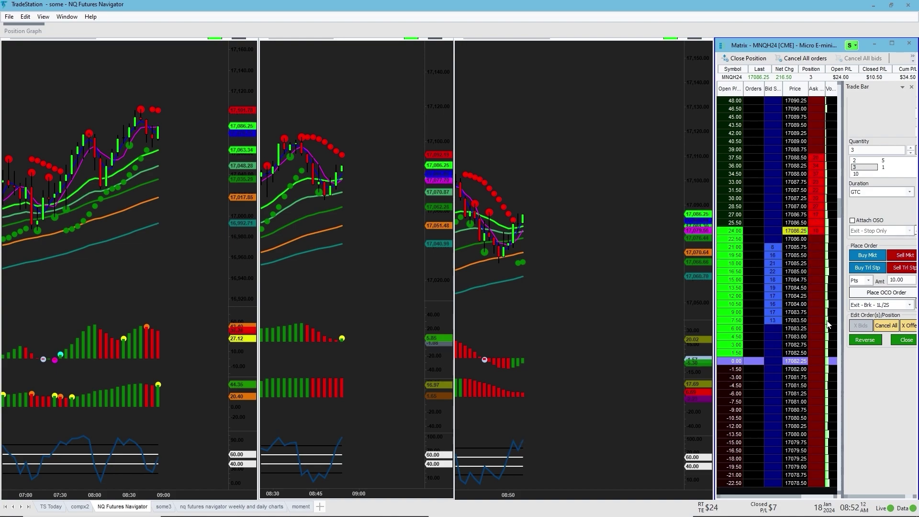
pyautogui.click(814, 307)
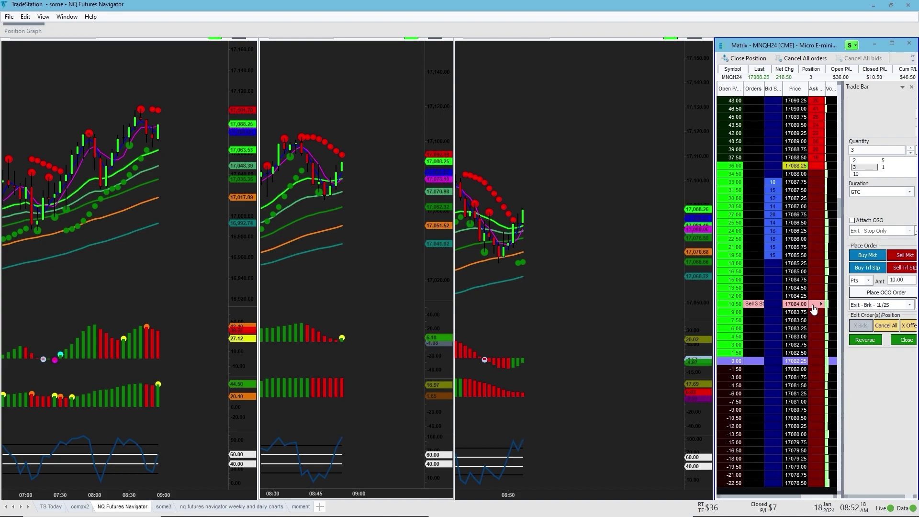
# Switch the order quantity to 1, then back to 3, and place a sell stop at 17084.00
pyautogui.click(814, 310)
pyautogui.click(884, 167)
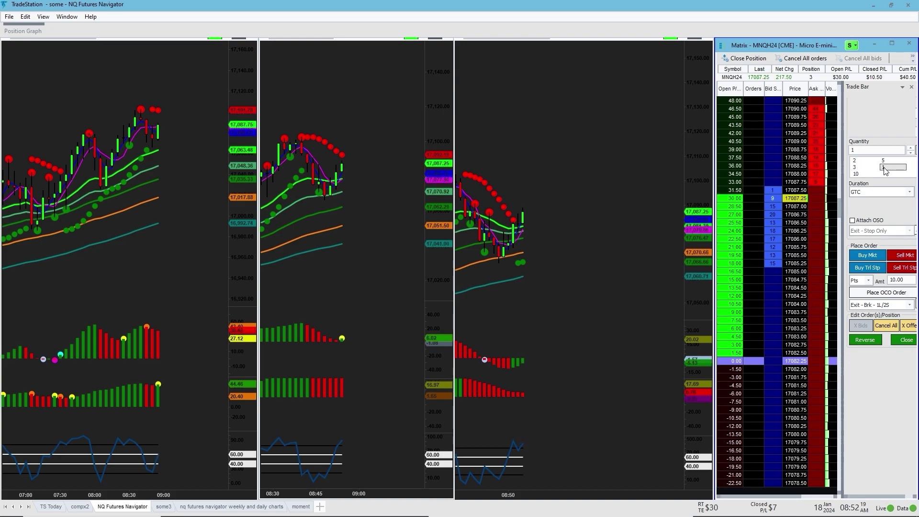
pyautogui.click(857, 168)
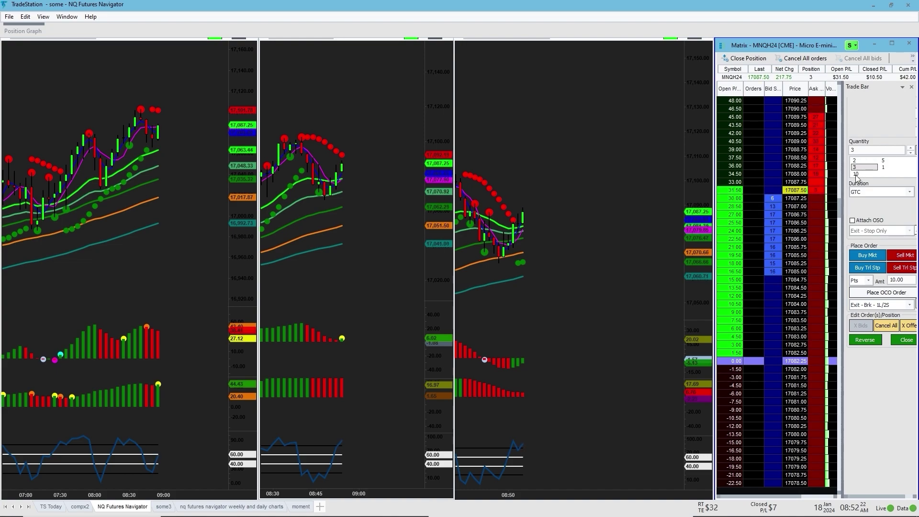
pyautogui.click(817, 304)
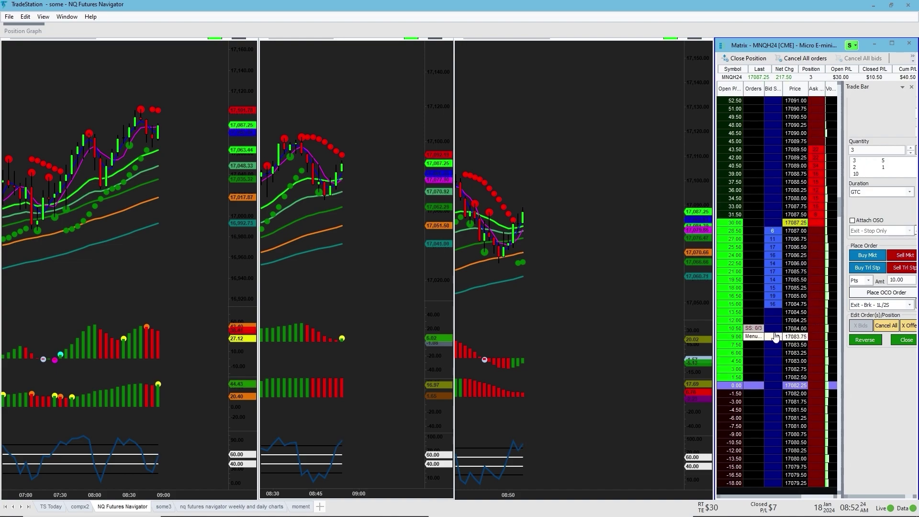
pyautogui.scroll(5, 795, 345)
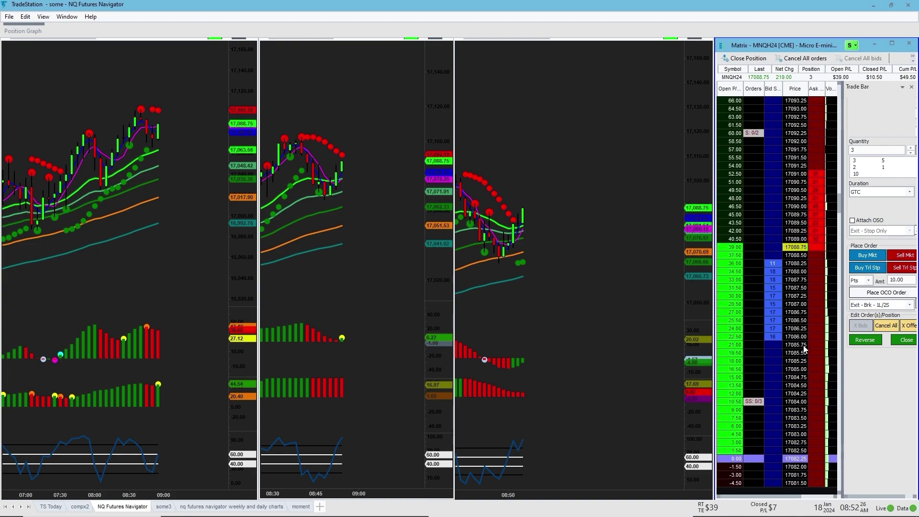
pyautogui.scroll(-2, 805, 350)
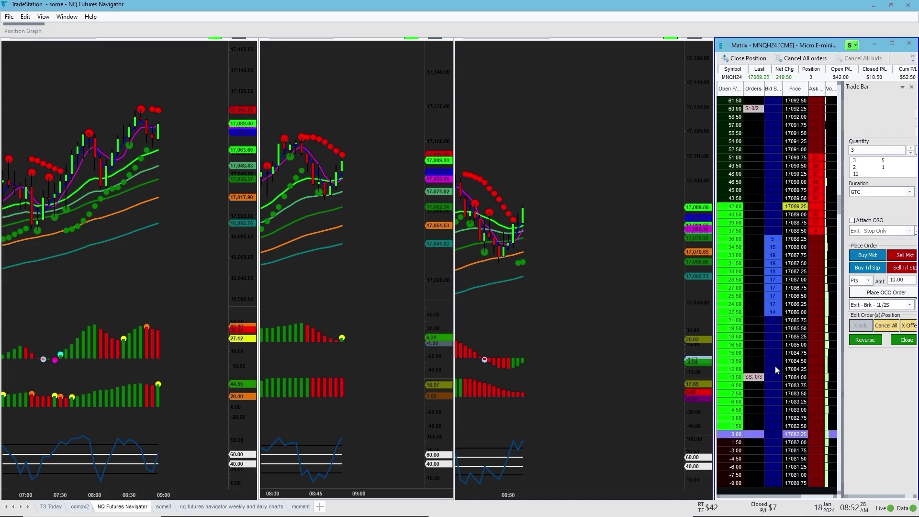
# Cancel all working orders and place a 1-contract sell stop at 17083.75
pyautogui.click(886, 325)
pyautogui.click(505, 286)
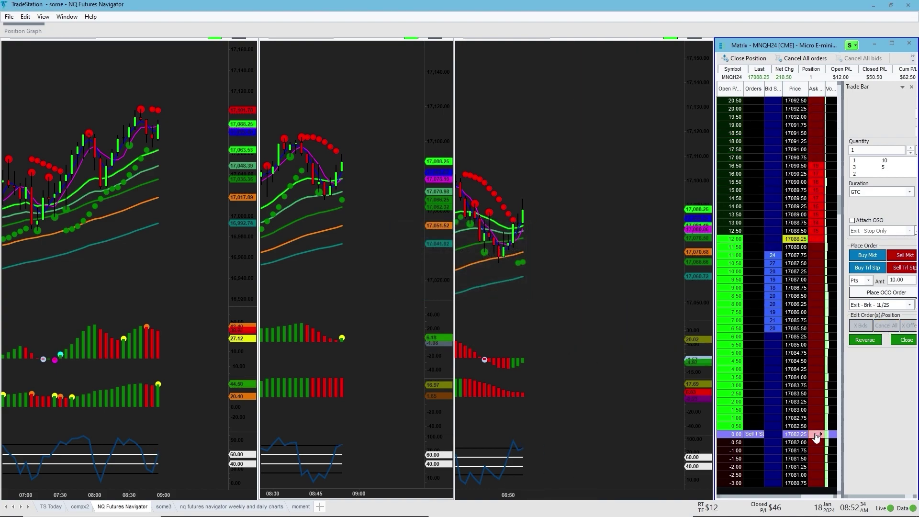
pyautogui.click(816, 385)
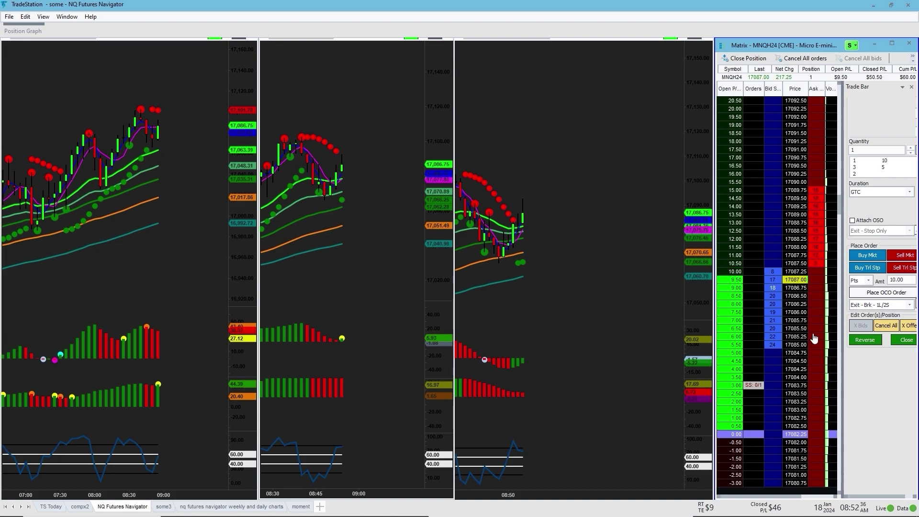
pyautogui.moveTo(840, 208); pyautogui.dragTo(842, 215)
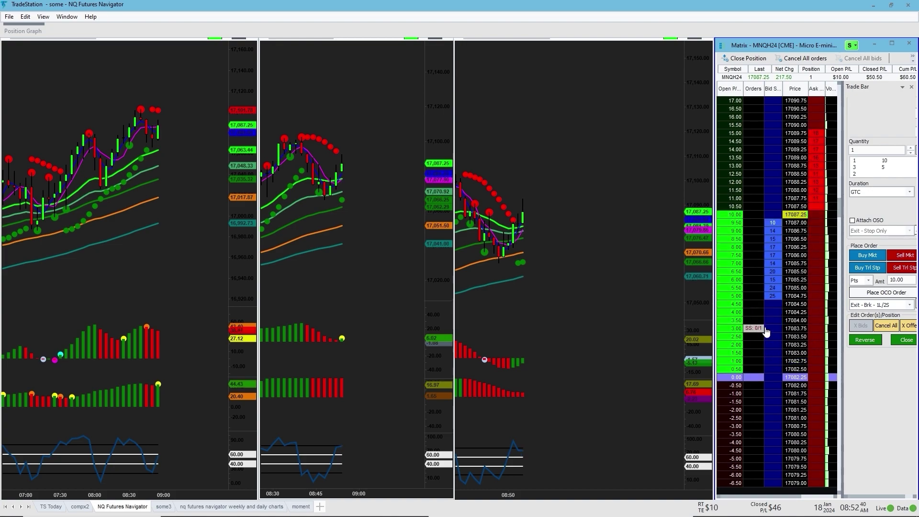
# Raise the stop to 17084.25 and place a 1-contract buy limit at 17084.50
pyautogui.moveTo(766, 332); pyautogui.dragTo(751, 352)
pyautogui.click(761, 305)
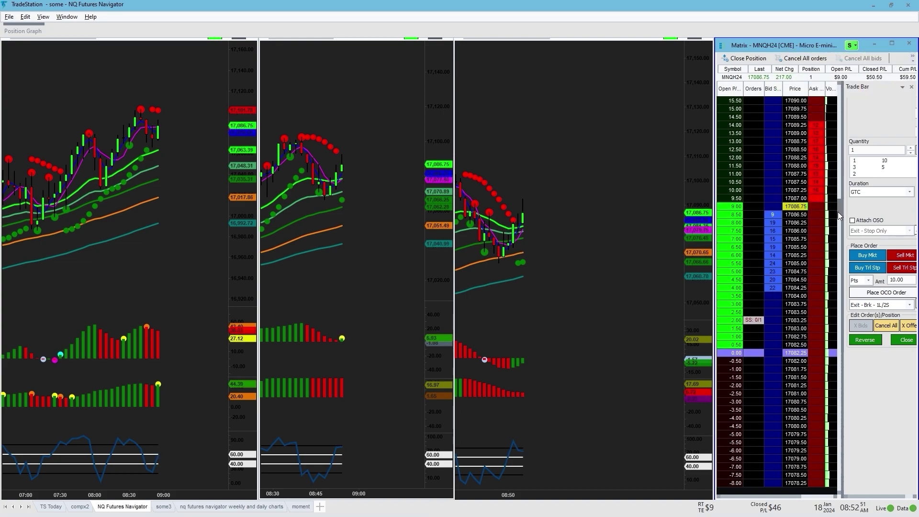
pyautogui.scroll(1, 839, 212)
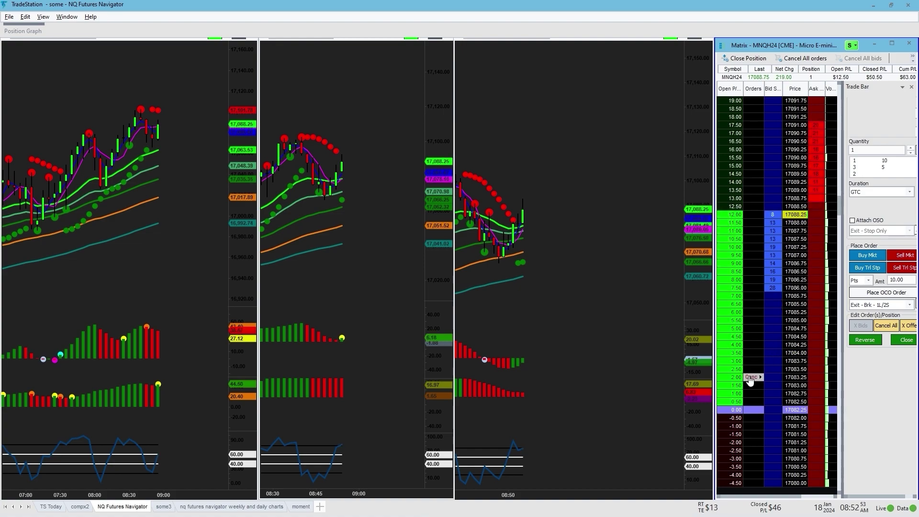
# Trail the 1-contract sell stop from 17084.25 through 17085.00 up to 17087.25
pyautogui.moveTo(750, 361); pyautogui.dragTo(753, 345)
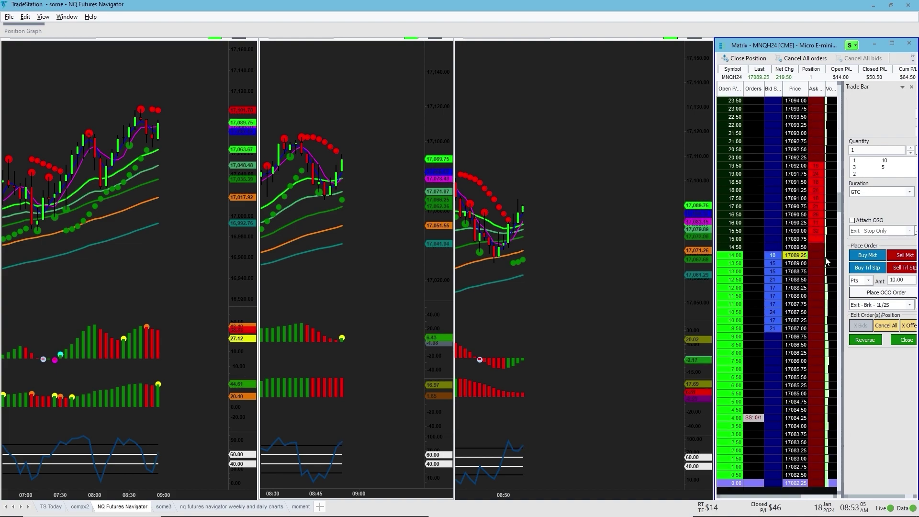
pyautogui.moveTo(755, 420)
pyautogui.moveTo(754, 420); pyautogui.dragTo(751, 393)
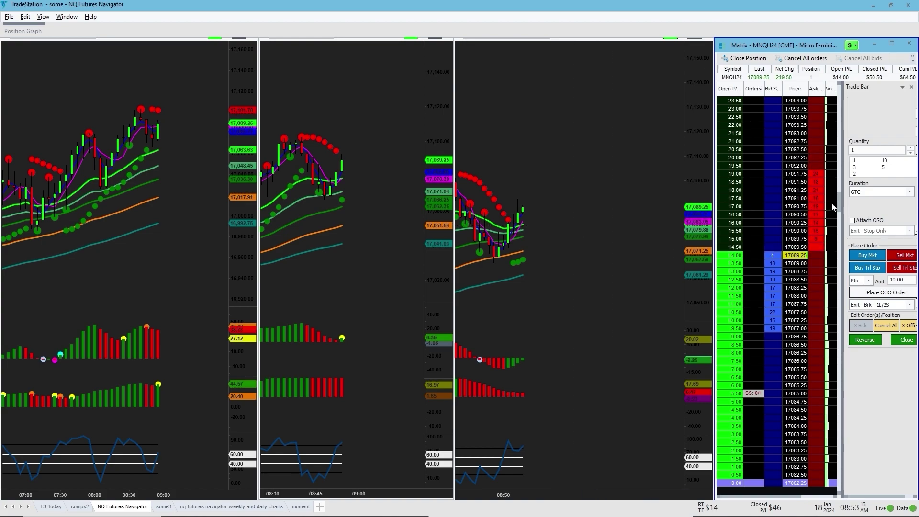
pyautogui.scroll(-2, 833, 210)
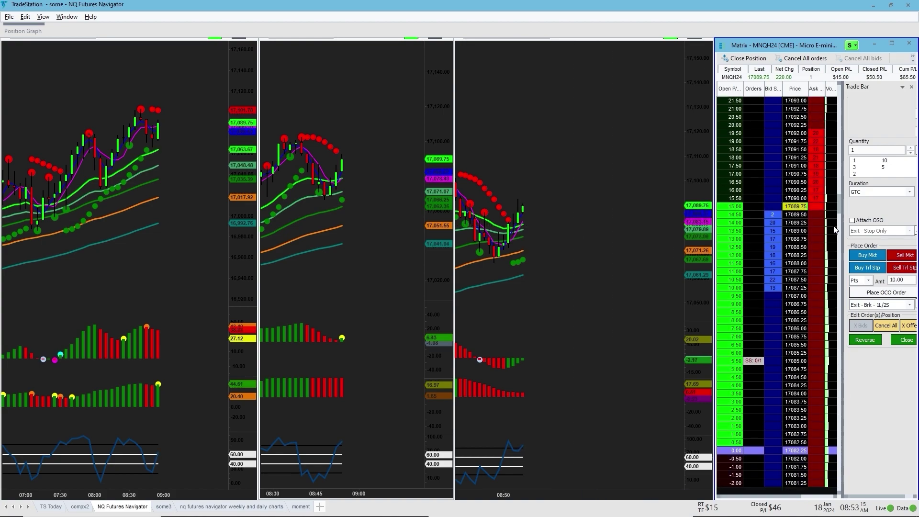
pyautogui.moveTo(754, 364)
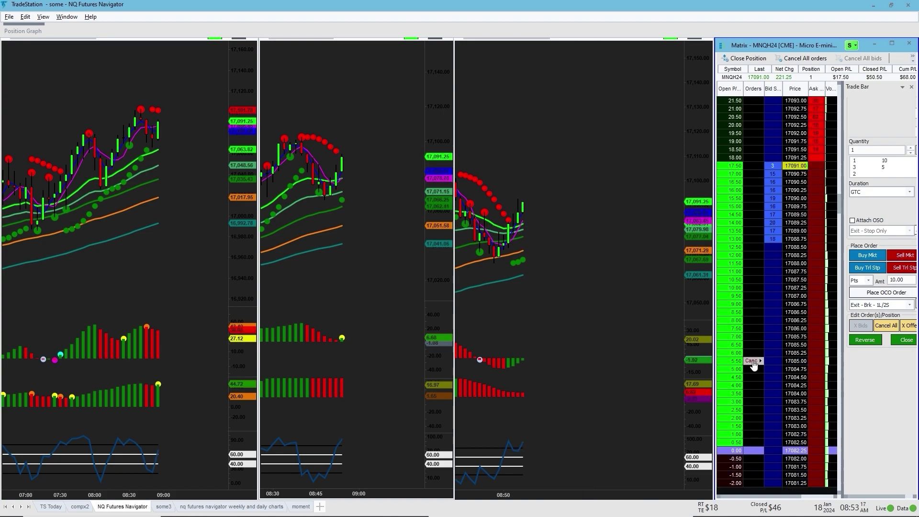
pyautogui.moveTo(753, 364); pyautogui.dragTo(751, 287)
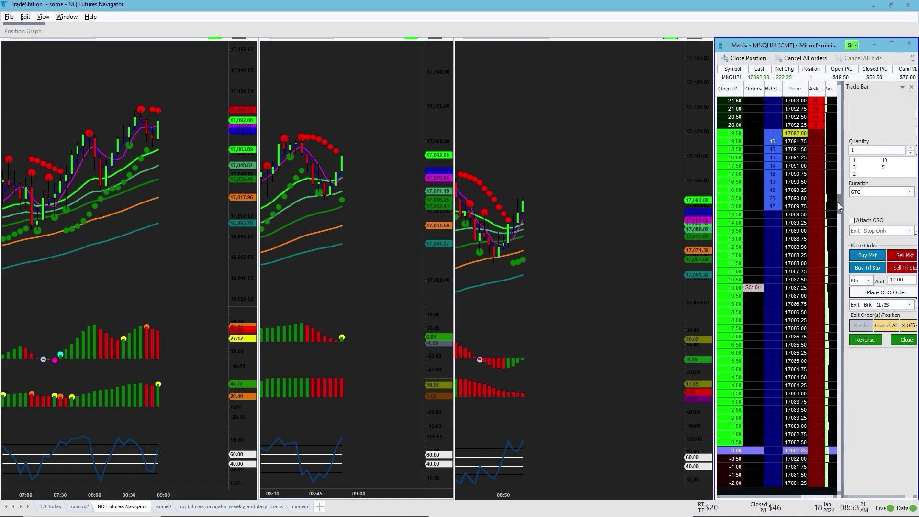
pyautogui.scroll(4, 838, 202)
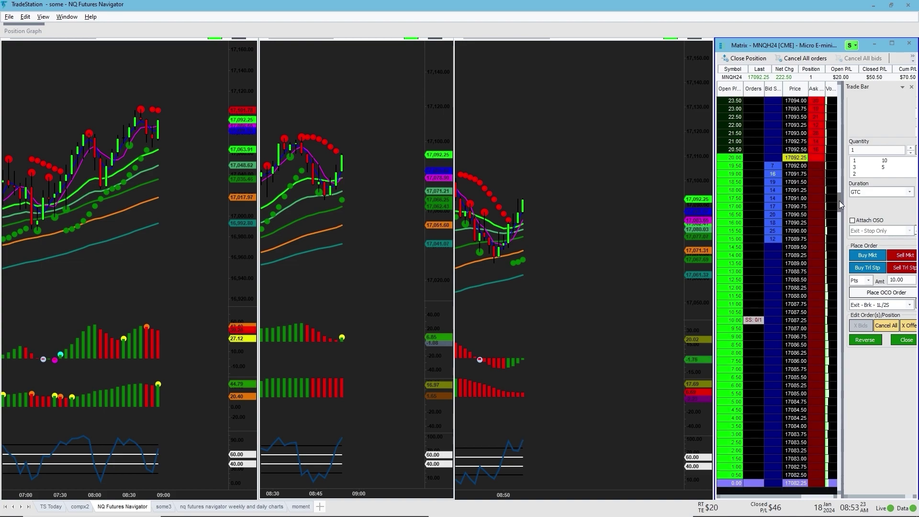
pyautogui.scroll(4, 840, 204)
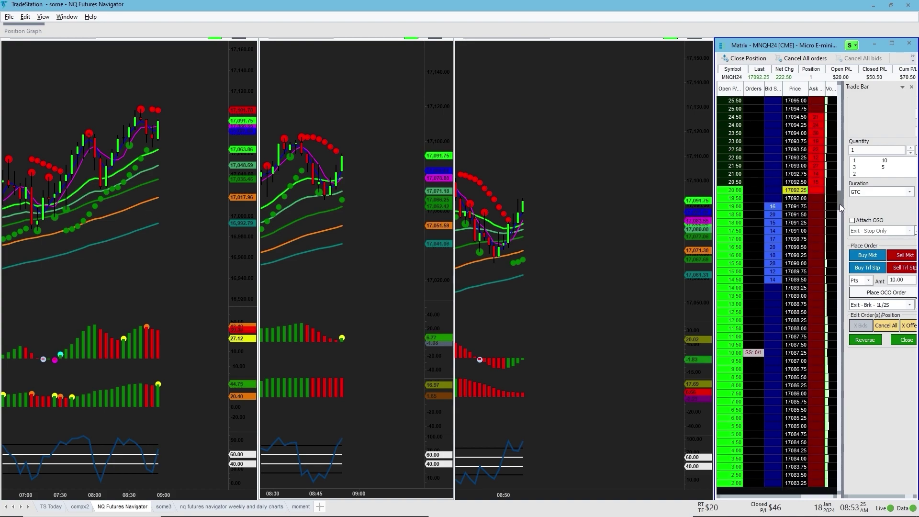
pyautogui.scroll(-2, 840, 204)
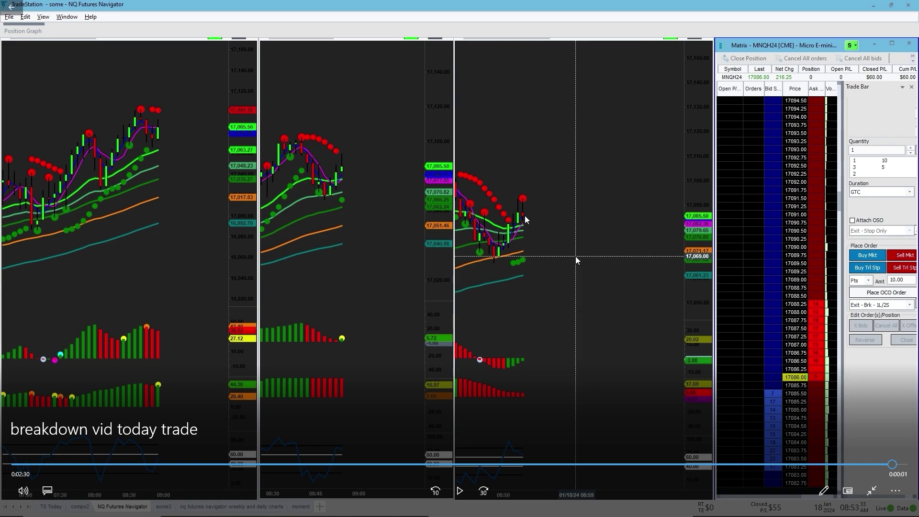
pyautogui.moveTo(894, 470); pyautogui.dragTo(843, 471)
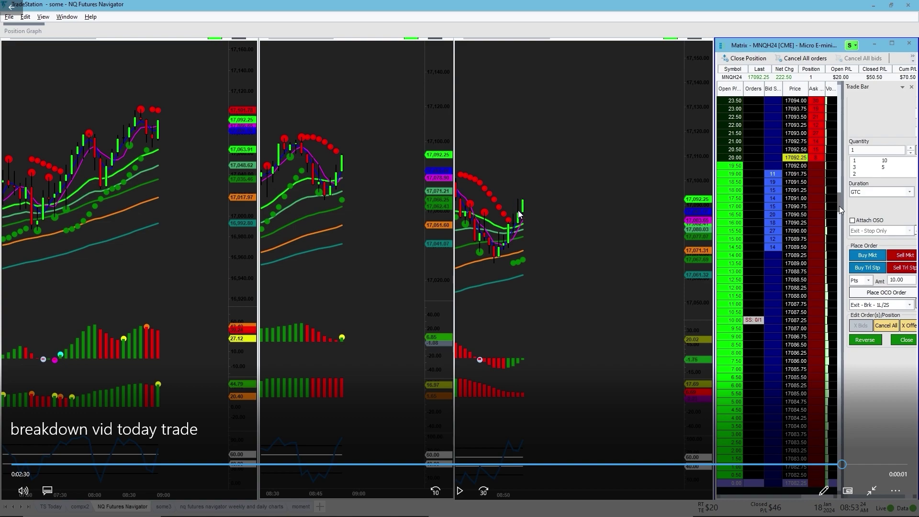
pyautogui.click(460, 491)
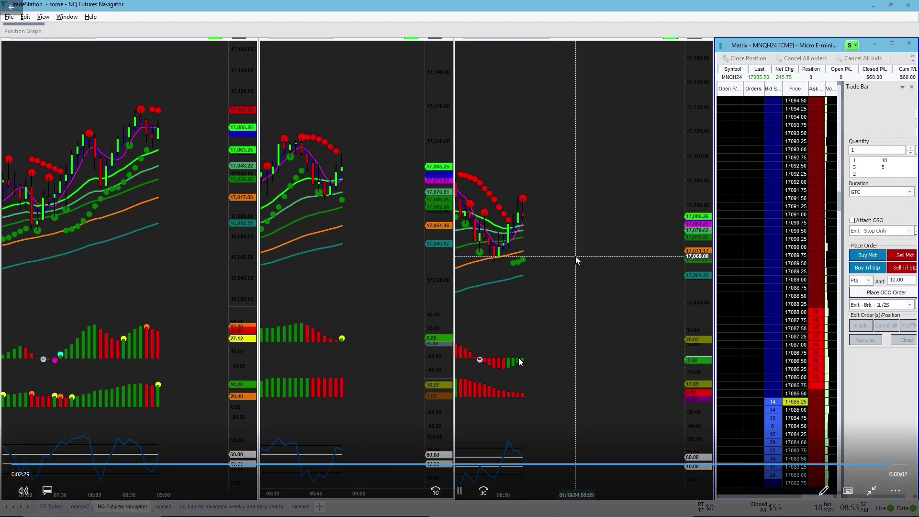
pyautogui.click(462, 492)
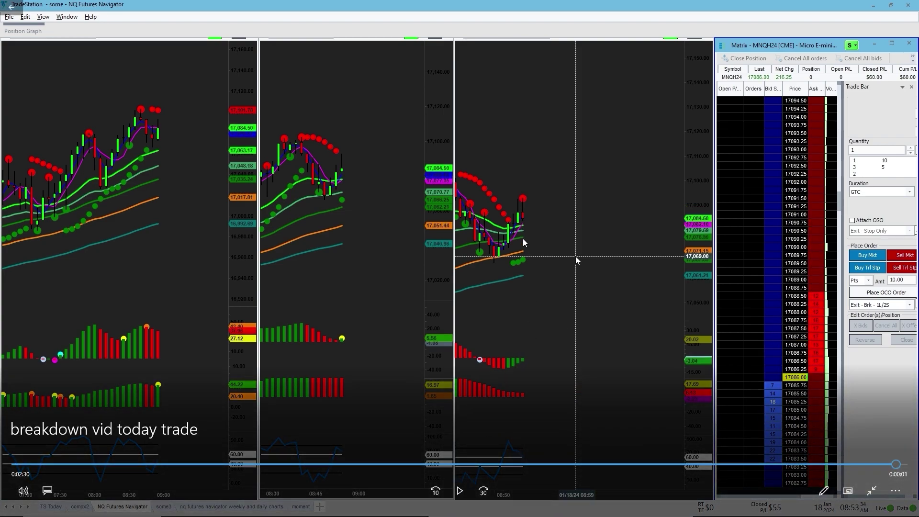